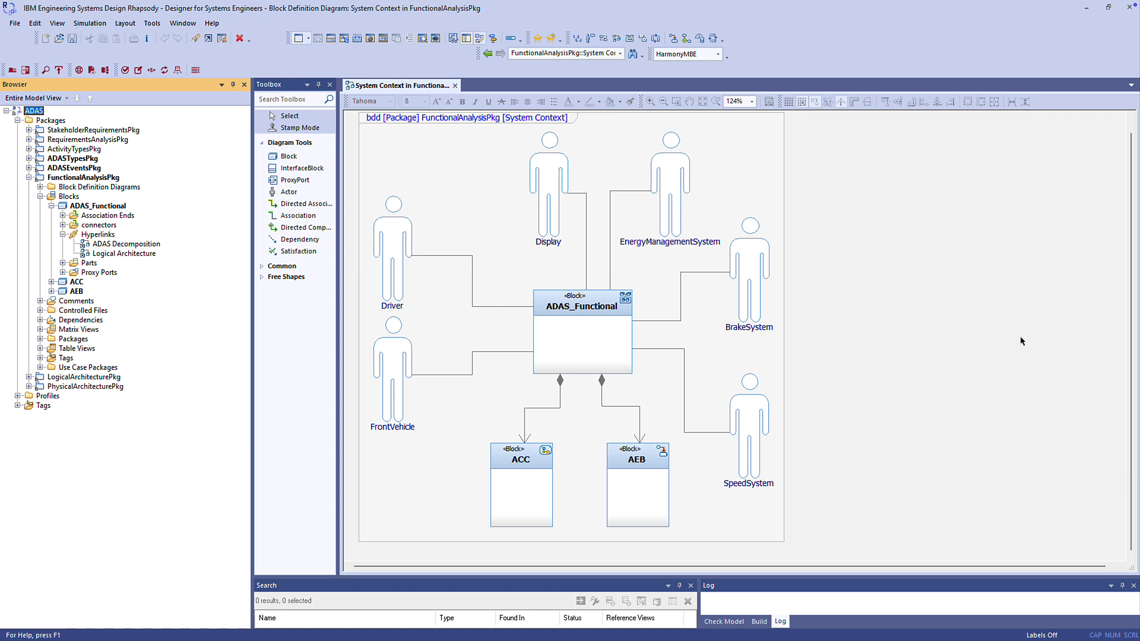
# Examine the hyperlinks and linked diagrams available from the ADAS_Functional block in the System Context diagram.
pyautogui.click(586, 338)
pyautogui.rightClick(583, 333)
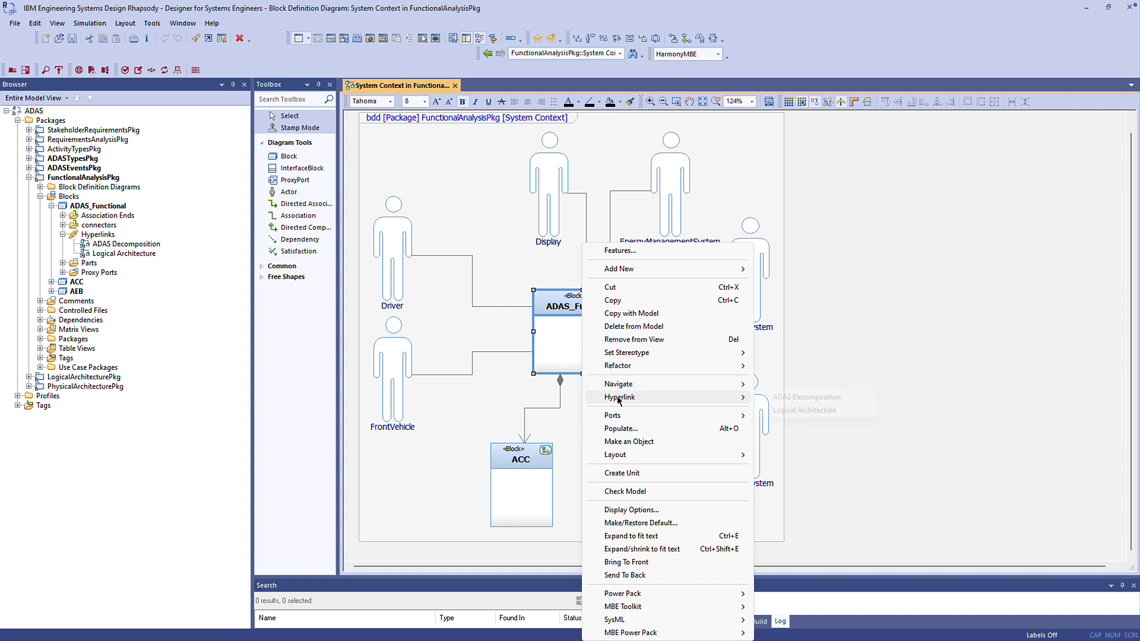
pyautogui.moveTo(619, 401)
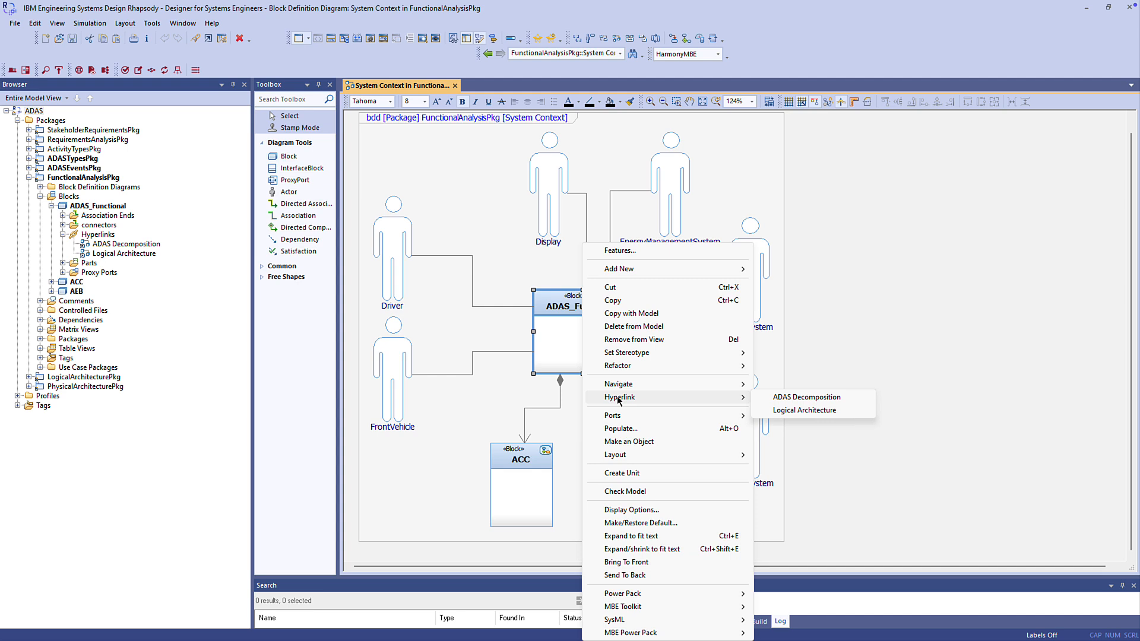
pyautogui.click(855, 348)
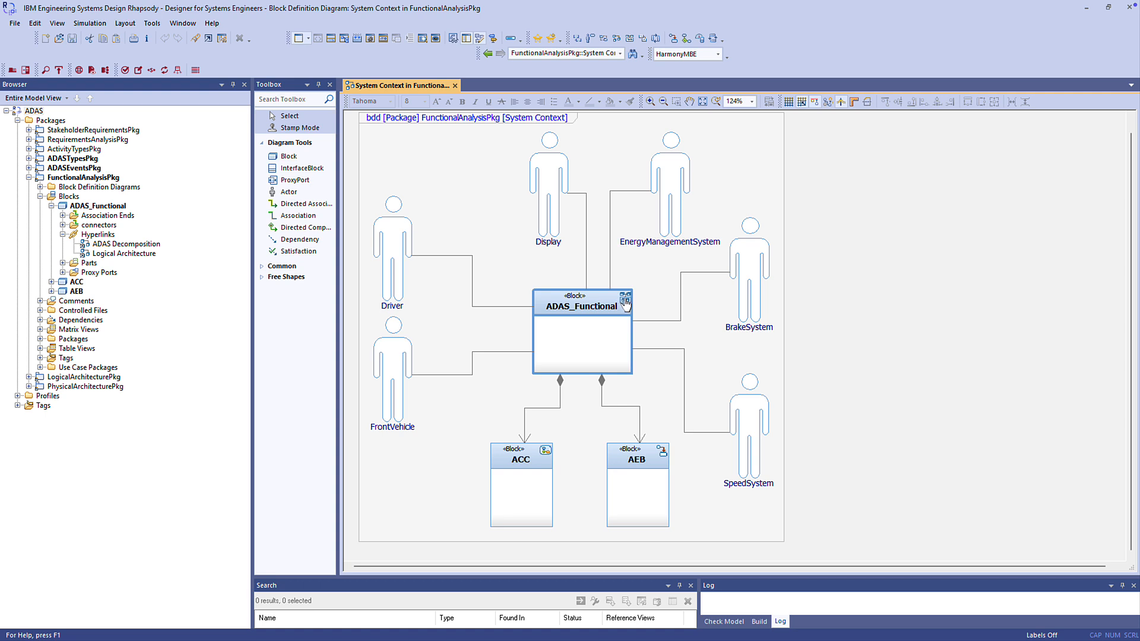
pyautogui.click(625, 301)
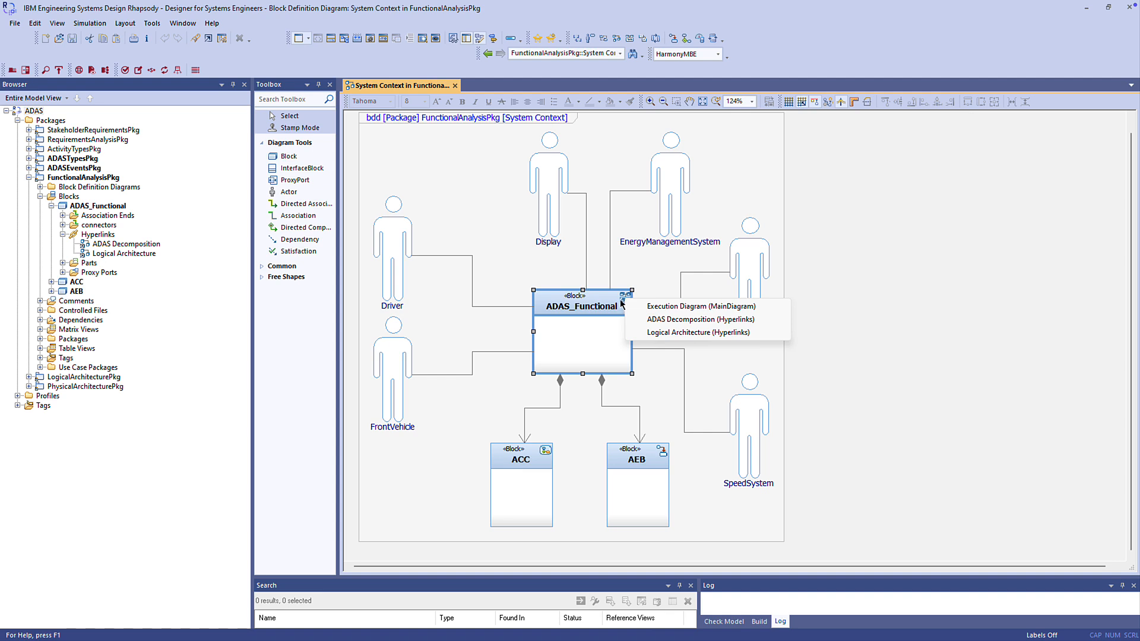
# Add a new hyperlink to the ADAS_Functional block in the model tree.
pyautogui.click(115, 208)
pyautogui.rightClick(116, 208)
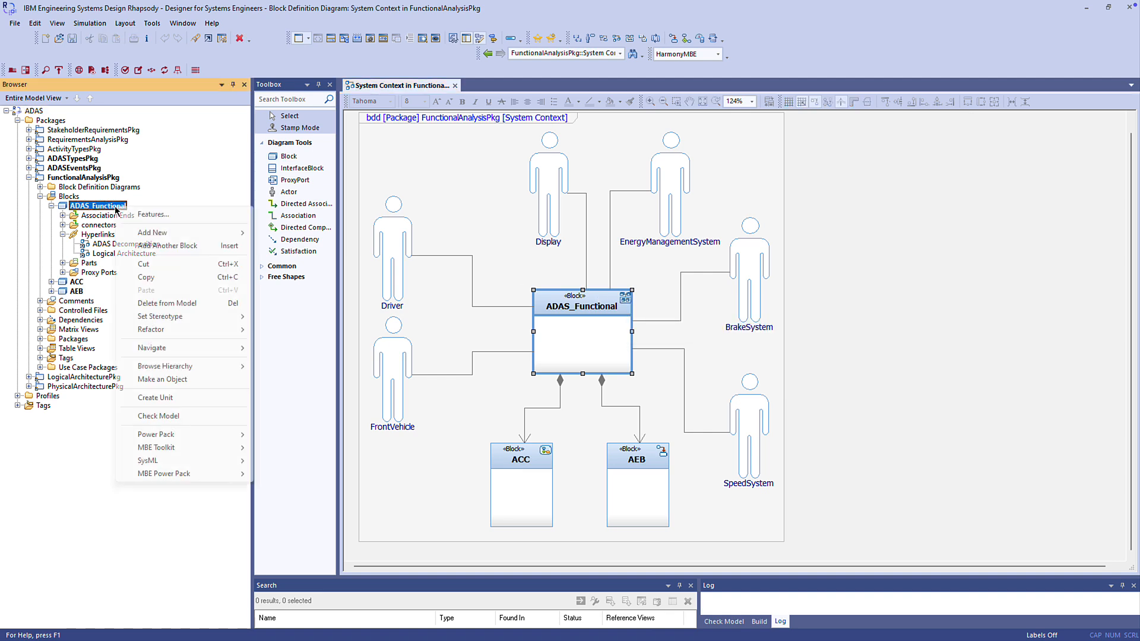
pyautogui.moveTo(149, 233)
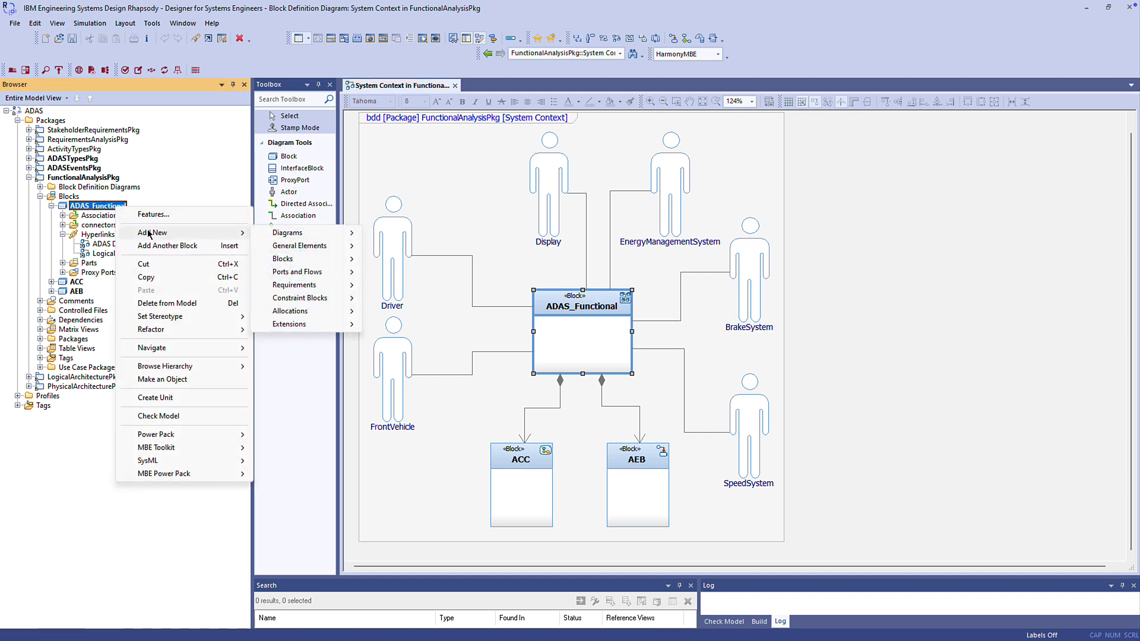
pyautogui.moveTo(305, 325)
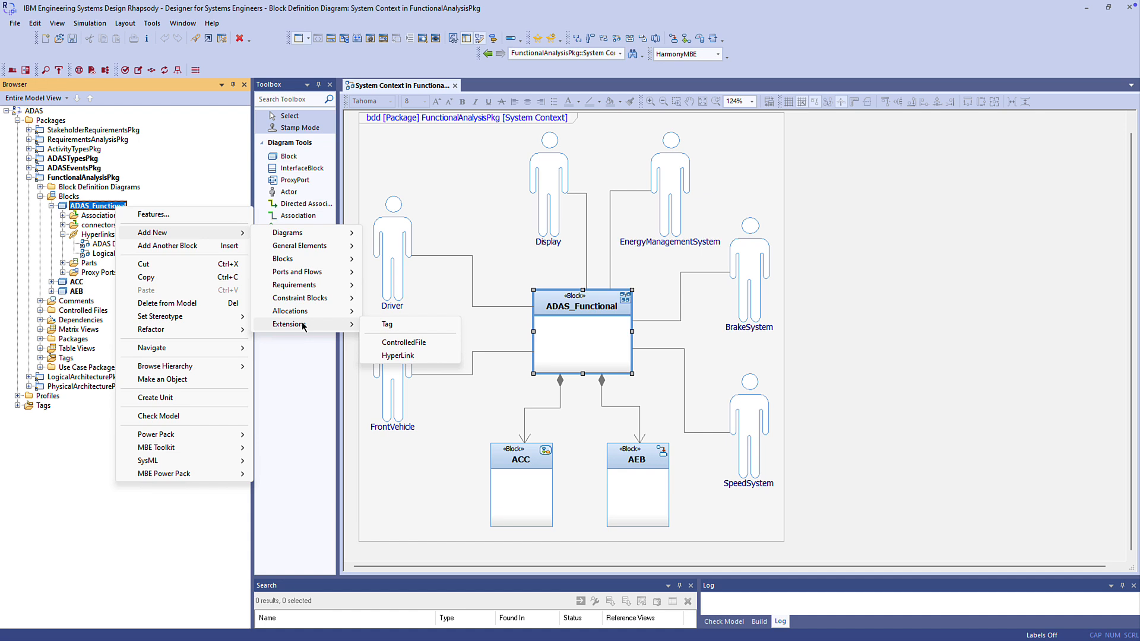
pyautogui.click(398, 355)
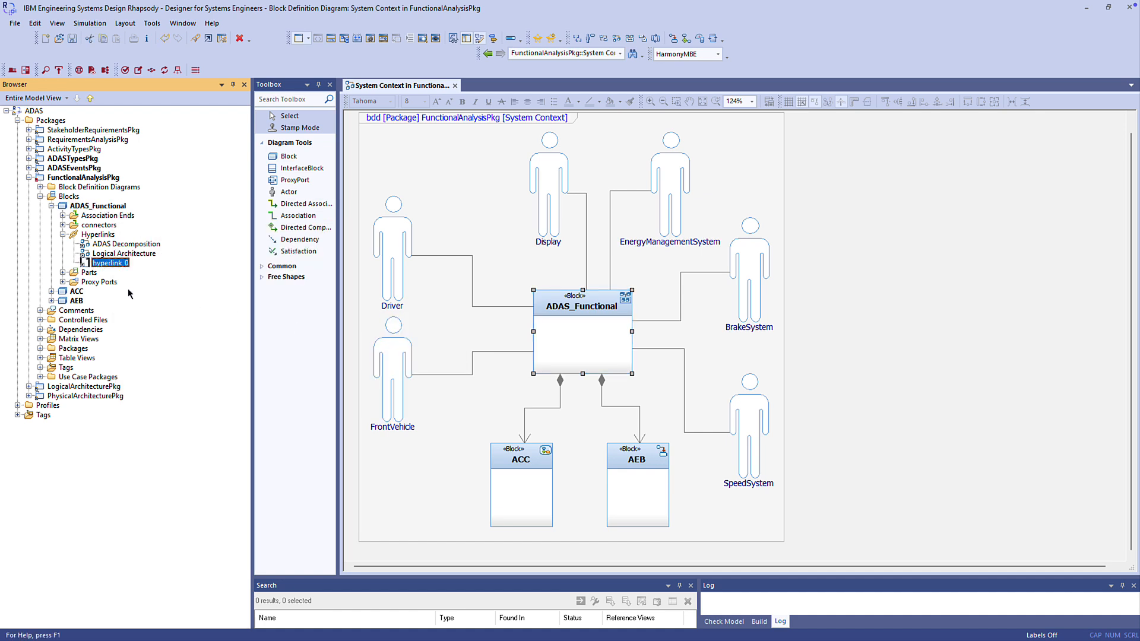
# Link the new hyperlink to the Traceability Matrix view in FunctionalAnalysisPkg and display the target name as its text.
pyautogui.rightClick(125, 264)
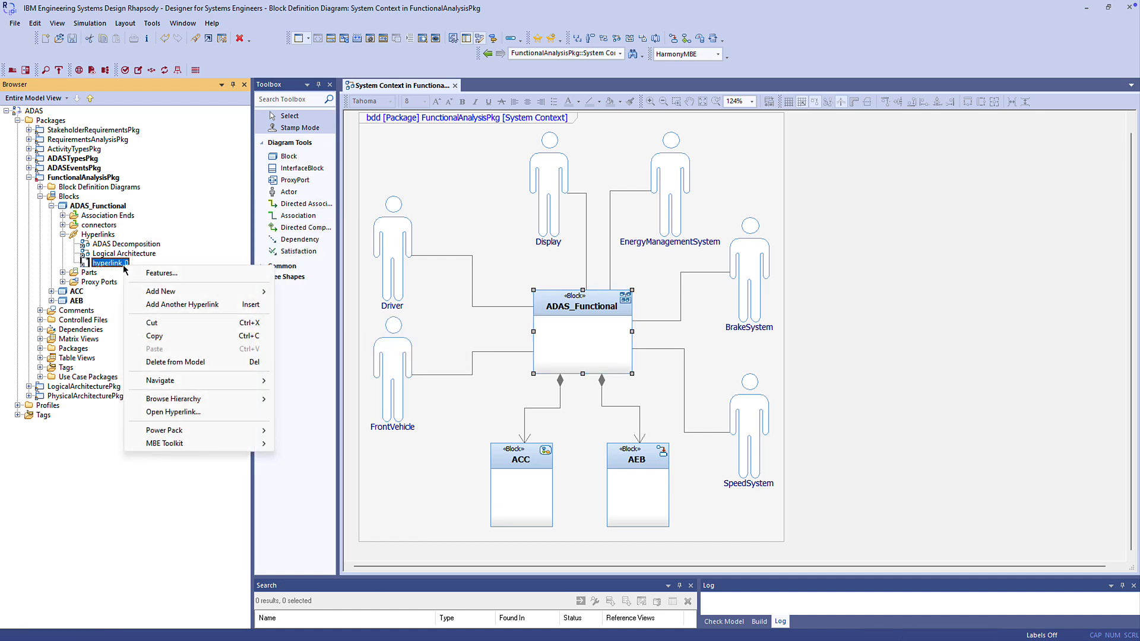
pyautogui.click(161, 273)
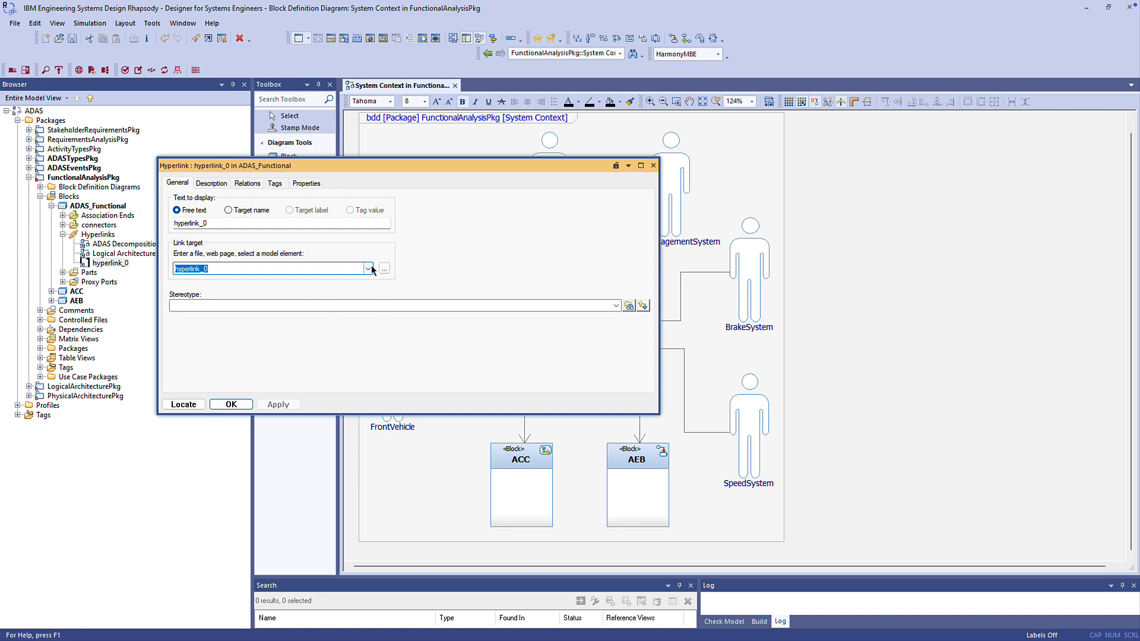
pyautogui.click(370, 269)
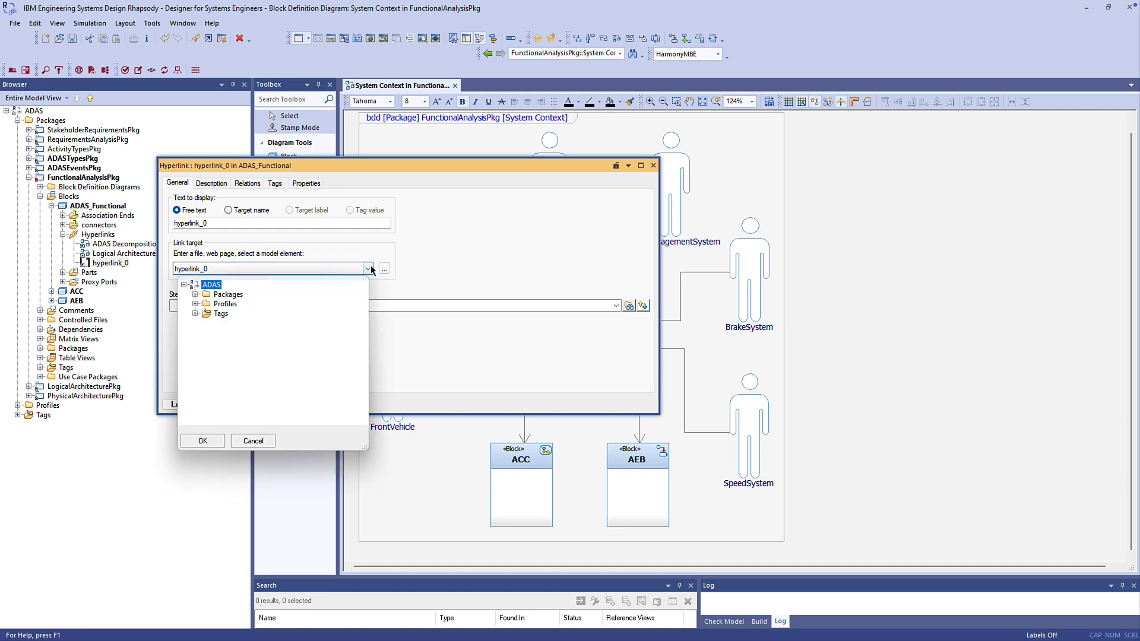
pyautogui.click(195, 294)
pyautogui.click(207, 352)
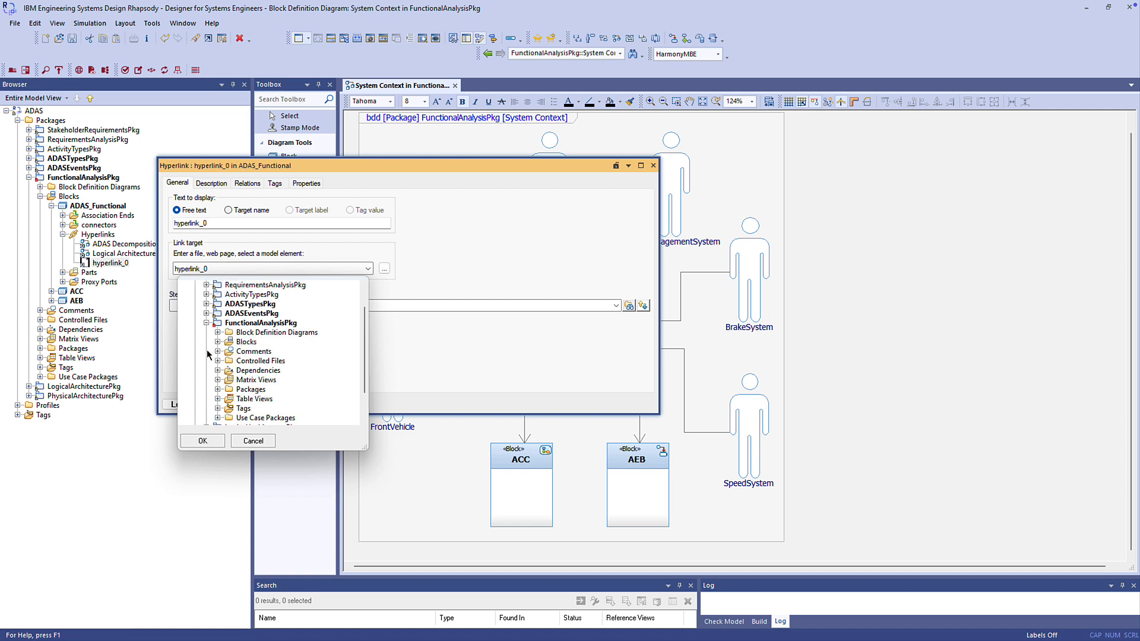
pyautogui.click(218, 380)
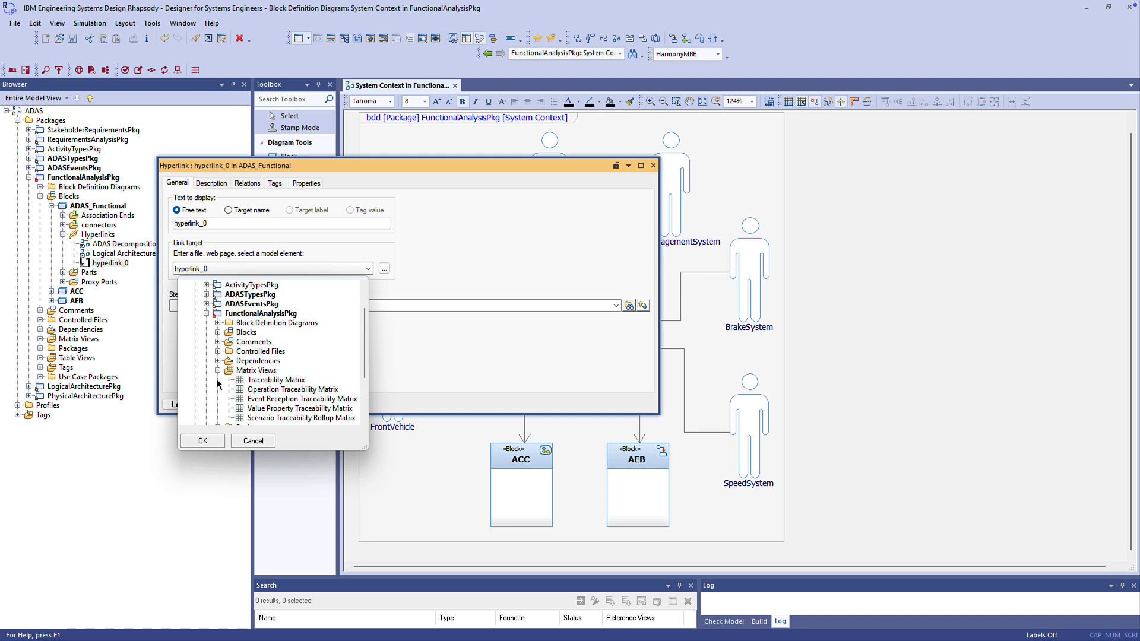
pyautogui.click(276, 380)
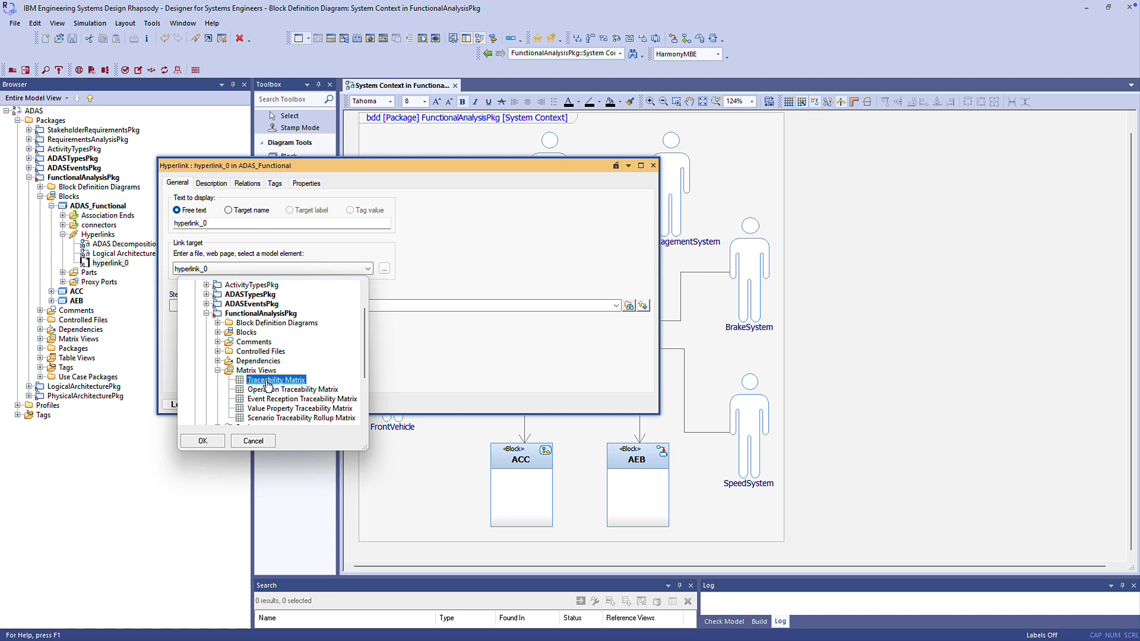
pyautogui.click(202, 442)
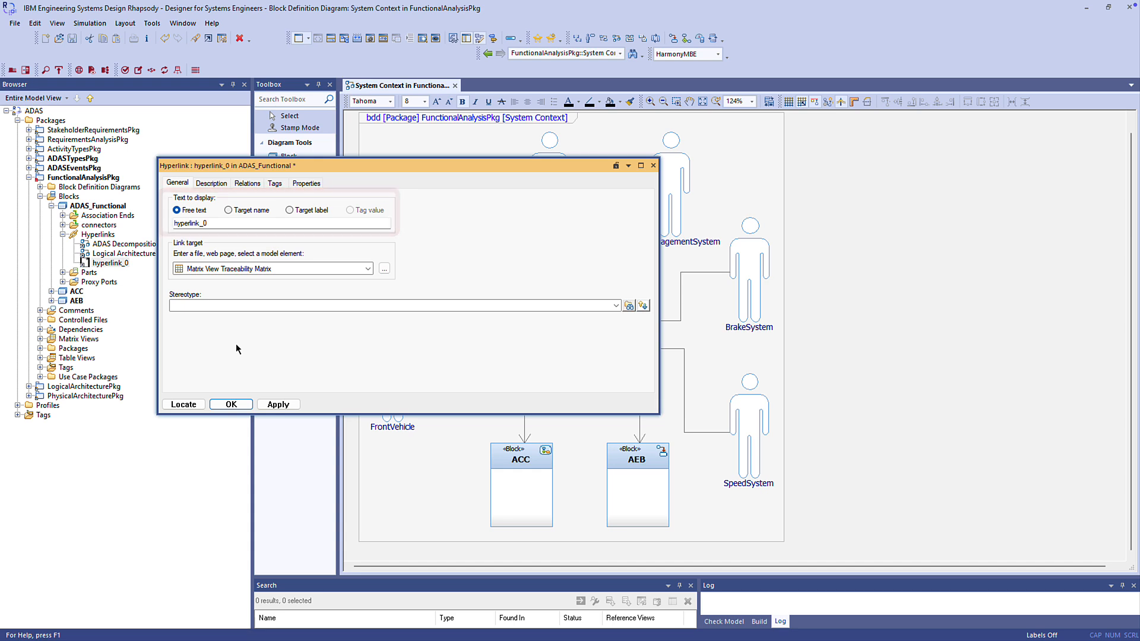
pyautogui.click(229, 210)
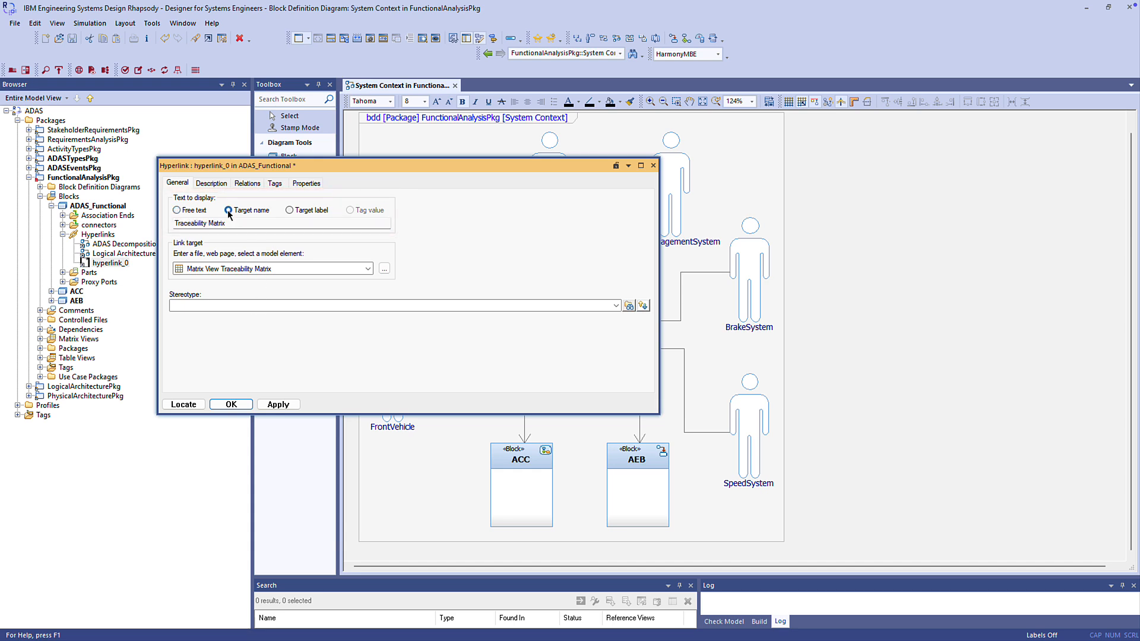
pyautogui.click(229, 404)
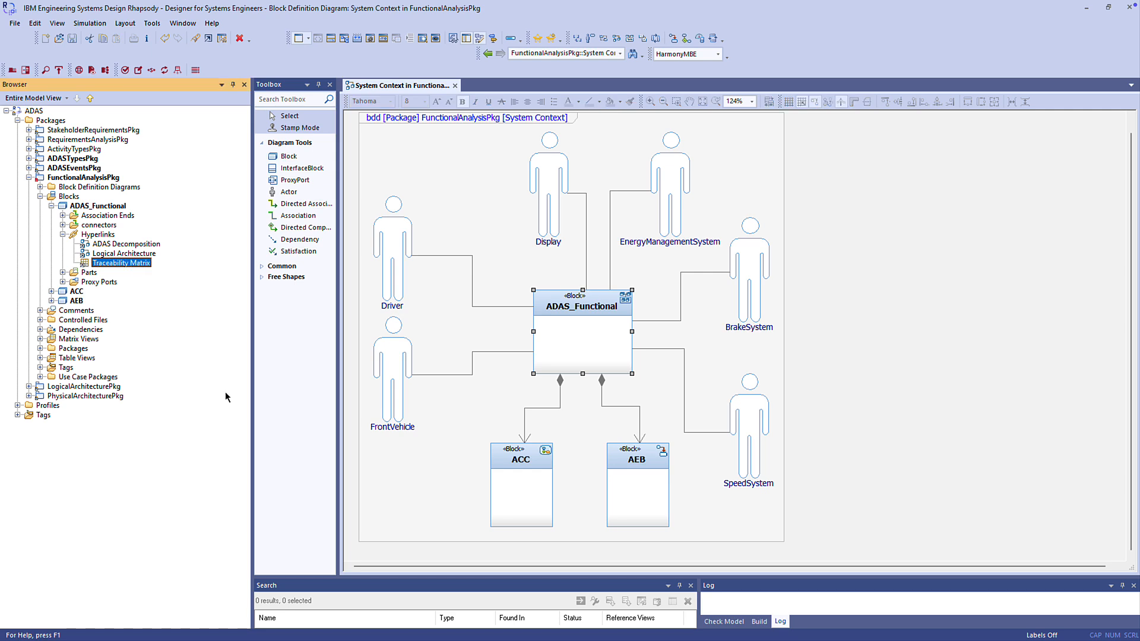
# Check the ADAS_Functional block's linked targets and open the Power Pack tool for adding hyperlinks from the selected block.
pyautogui.click(625, 299)
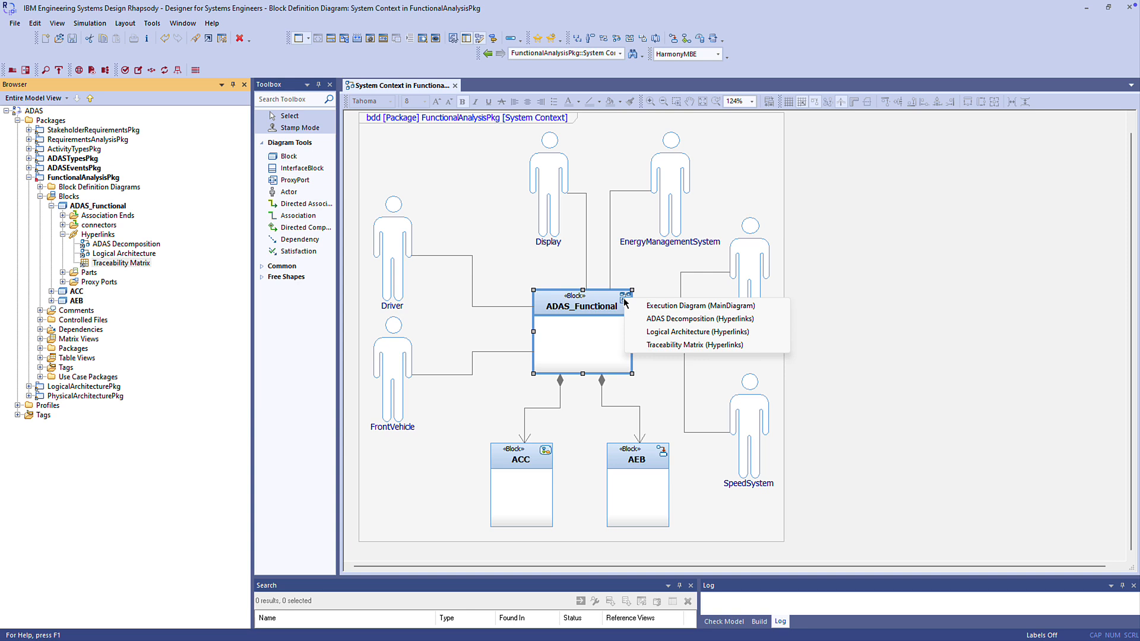
pyautogui.rightClick(575, 331)
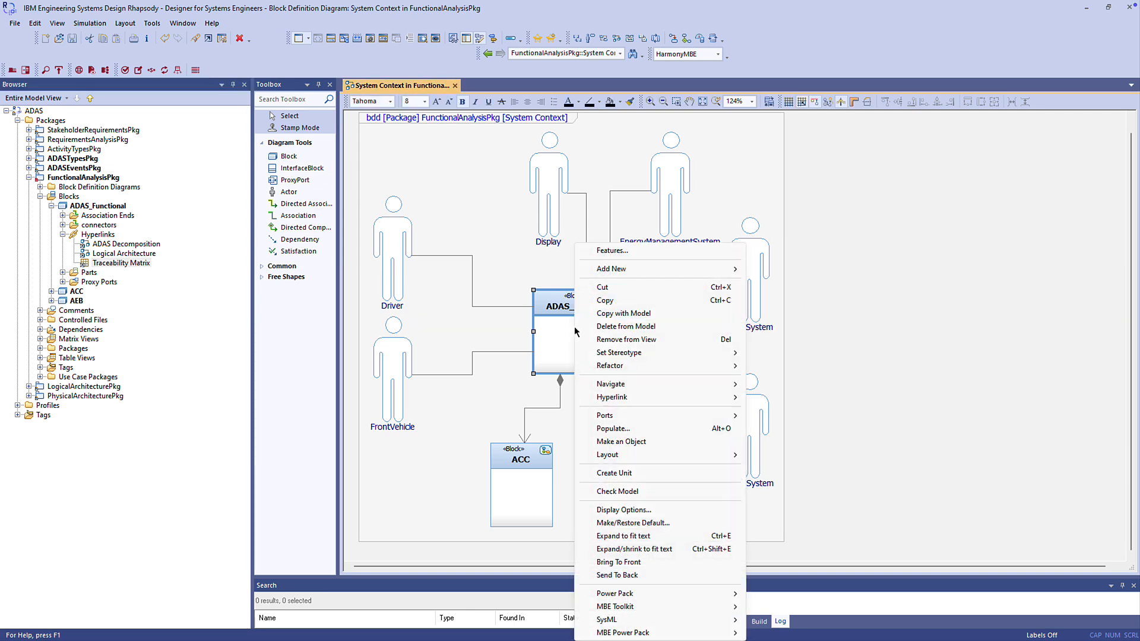
pyautogui.moveTo(699, 594)
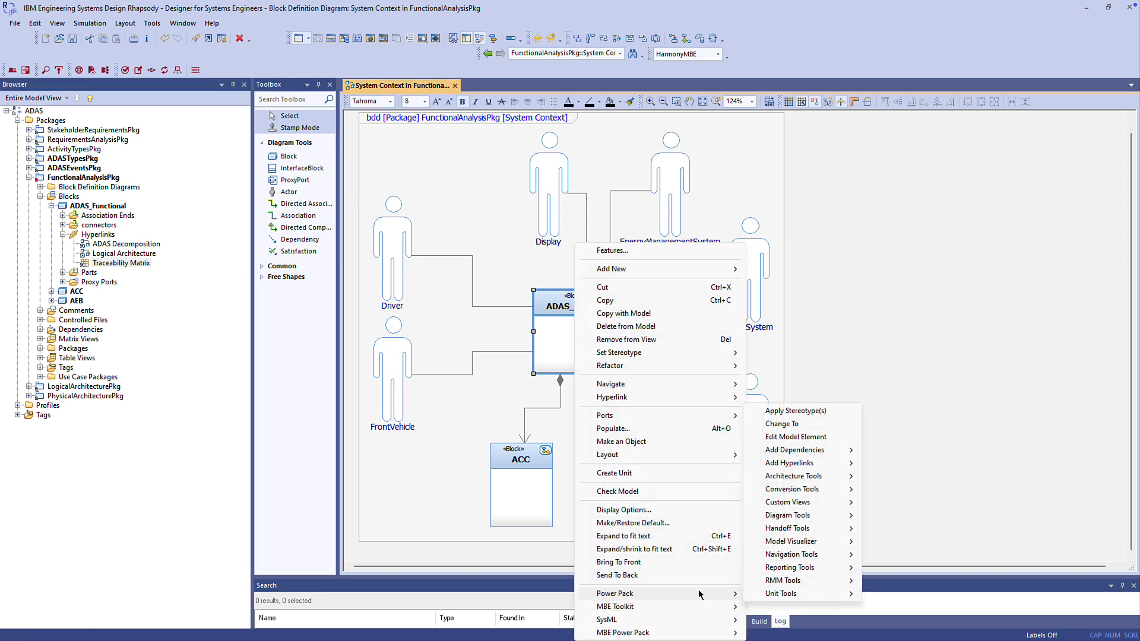
pyautogui.moveTo(839, 464)
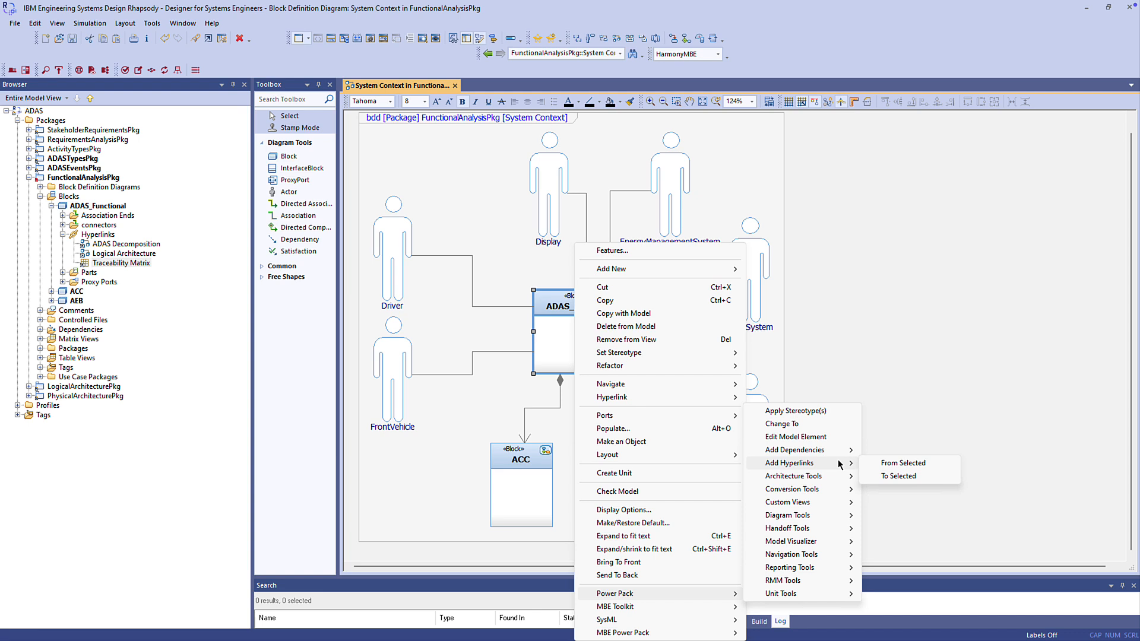
pyautogui.click(886, 463)
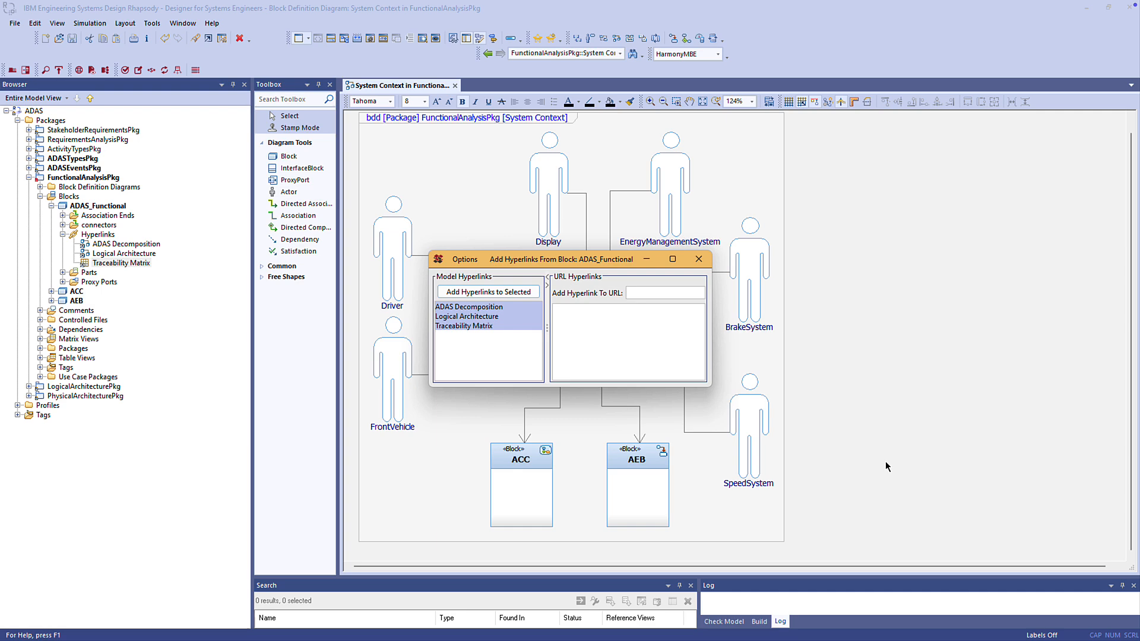
# Open the diagram targeted by the ADAS Decomposition hyperlink and locate that hyperlink in the model tree.
pyautogui.doubleClick(491, 308)
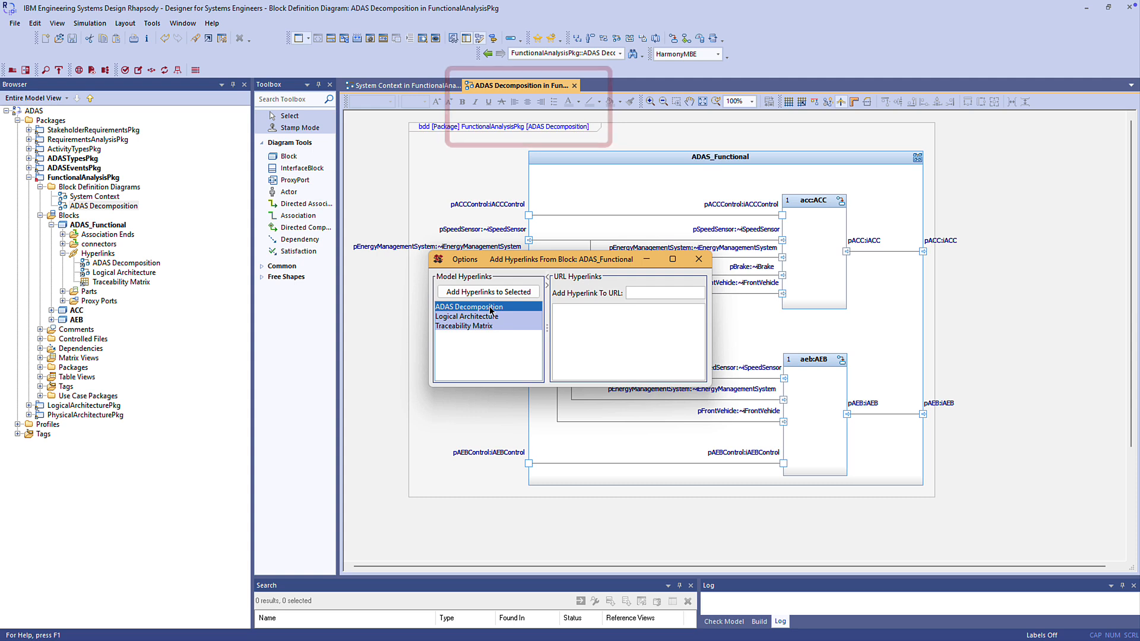
pyautogui.rightClick(491, 309)
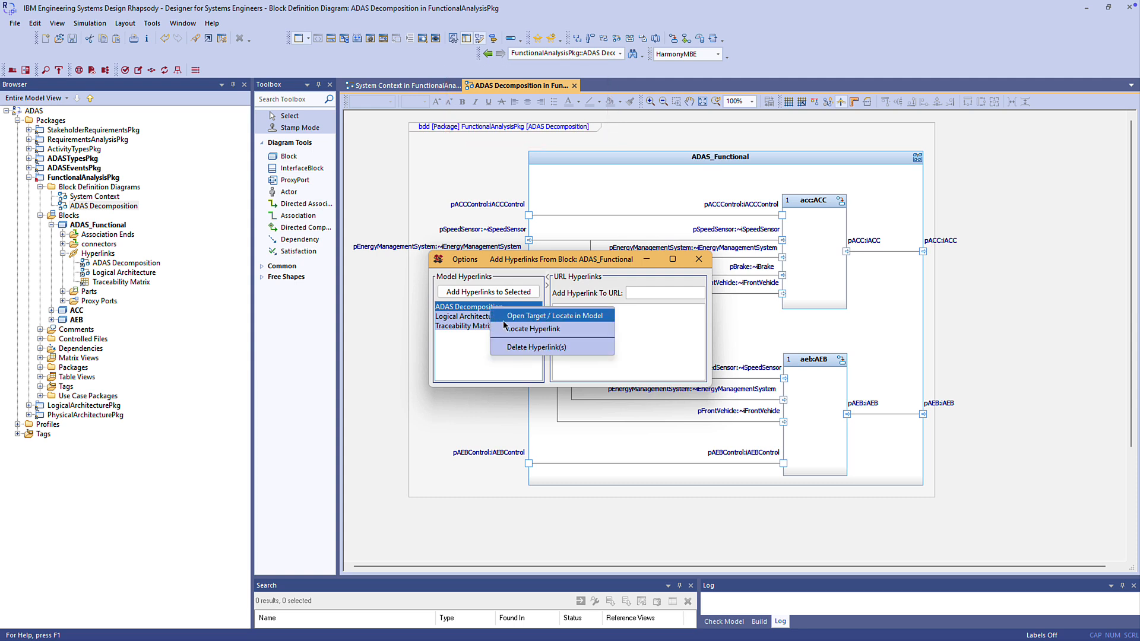
pyautogui.click(509, 330)
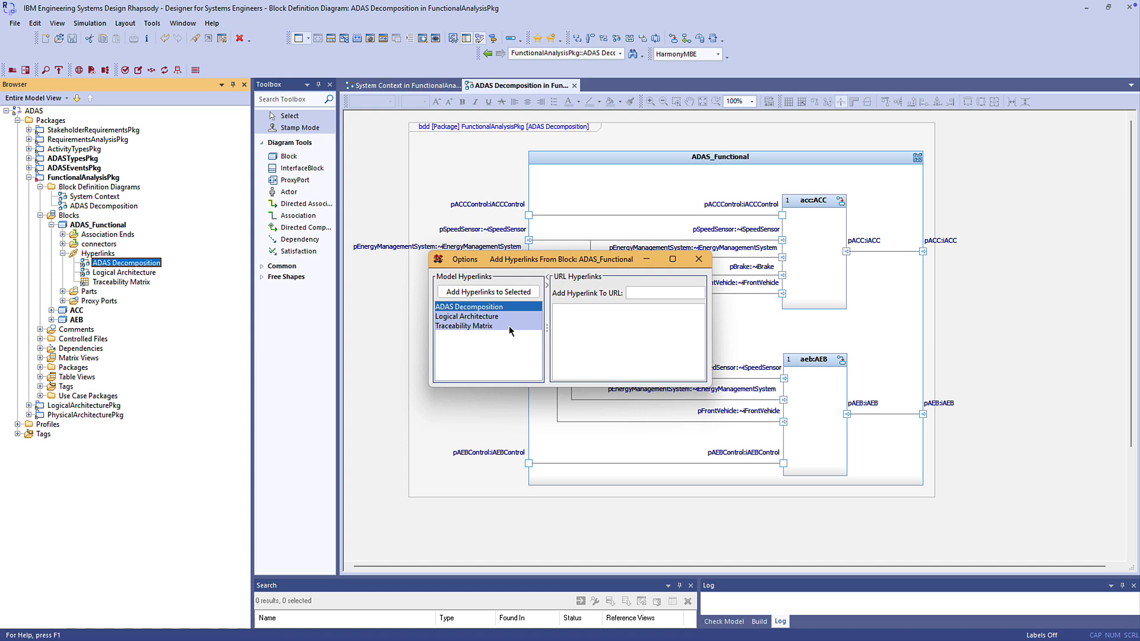
# Add hyperlinks from ADAS_Functional to the five table views from Scenario Traceability Rollup Table through ADAS Operations Table.
pyautogui.click(40, 376)
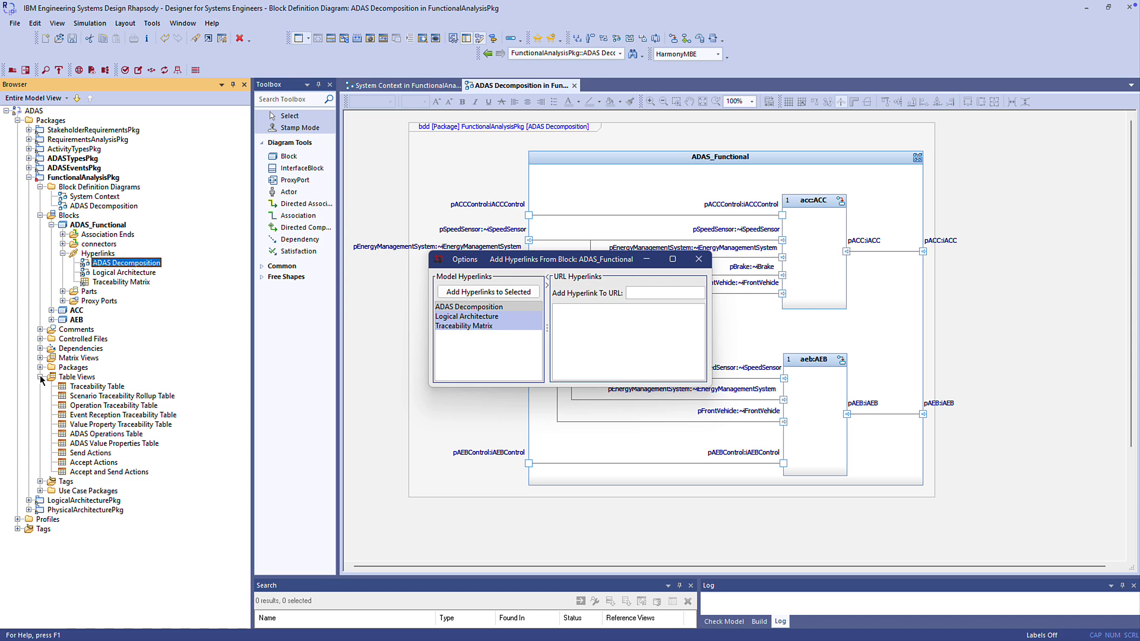
pyautogui.click(89, 396)
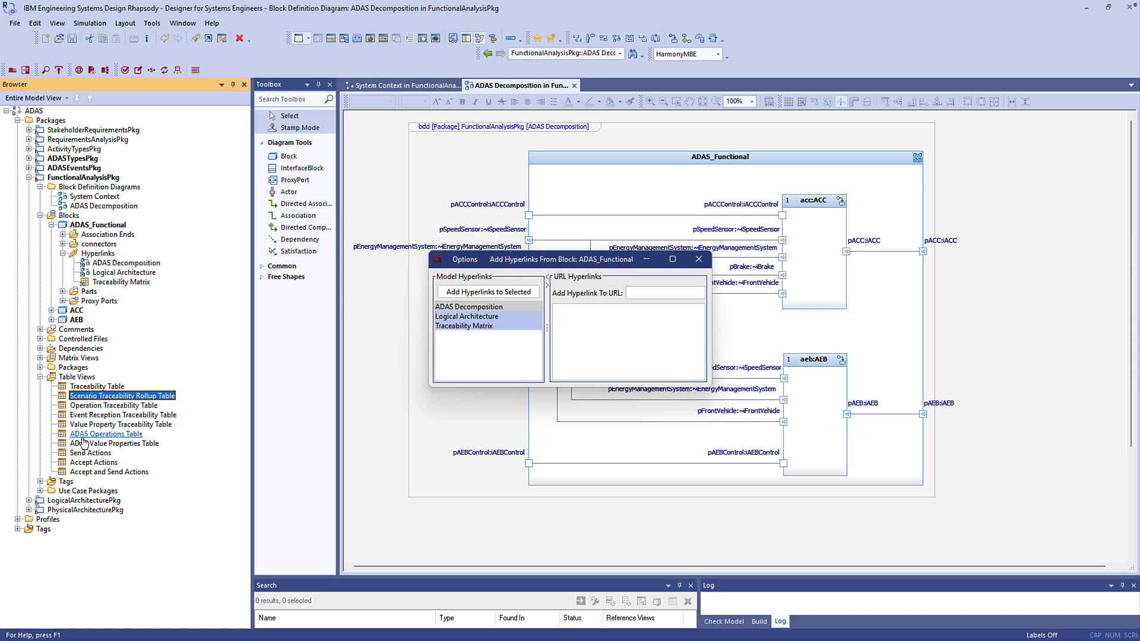
pyautogui.keyDown('shift'); pyautogui.click(84, 436); pyautogui.keyUp('shift')
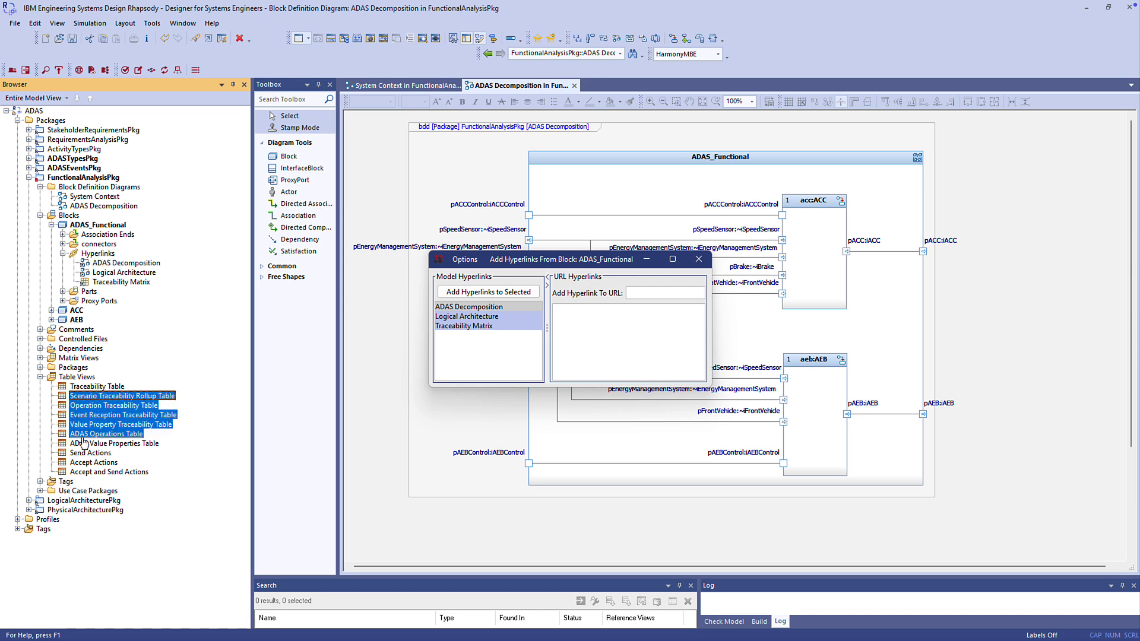
pyautogui.click(524, 293)
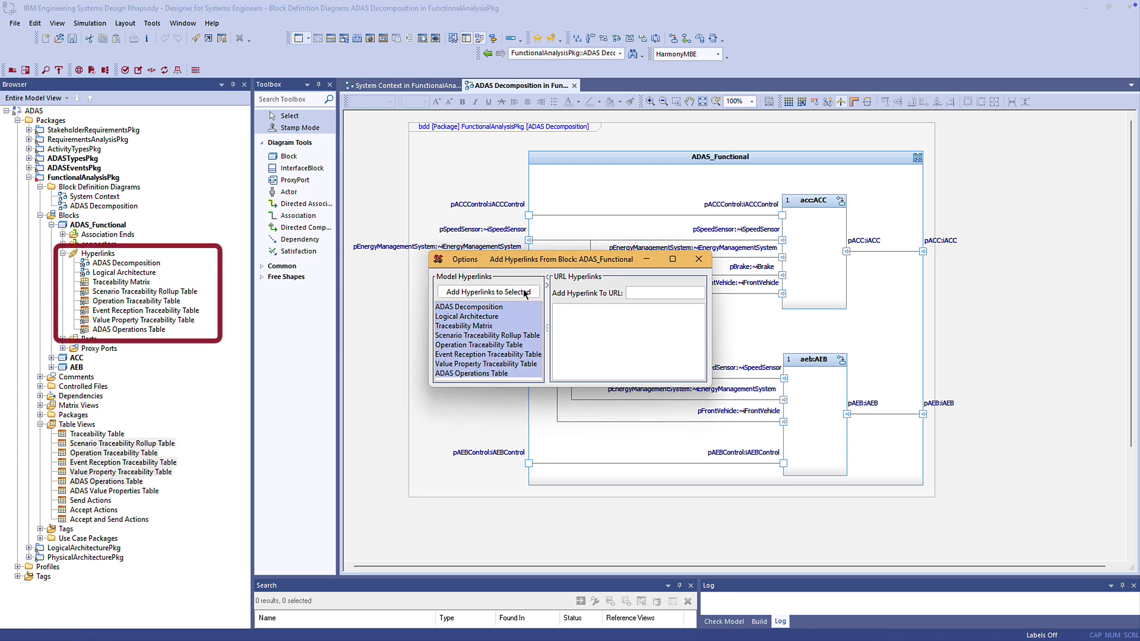
# Delete the five table hyperlinks, Scenario Traceability Rollup Table through ADAS Operations Table, and close the Add Hyperlinks dialog.
pyautogui.click(477, 337)
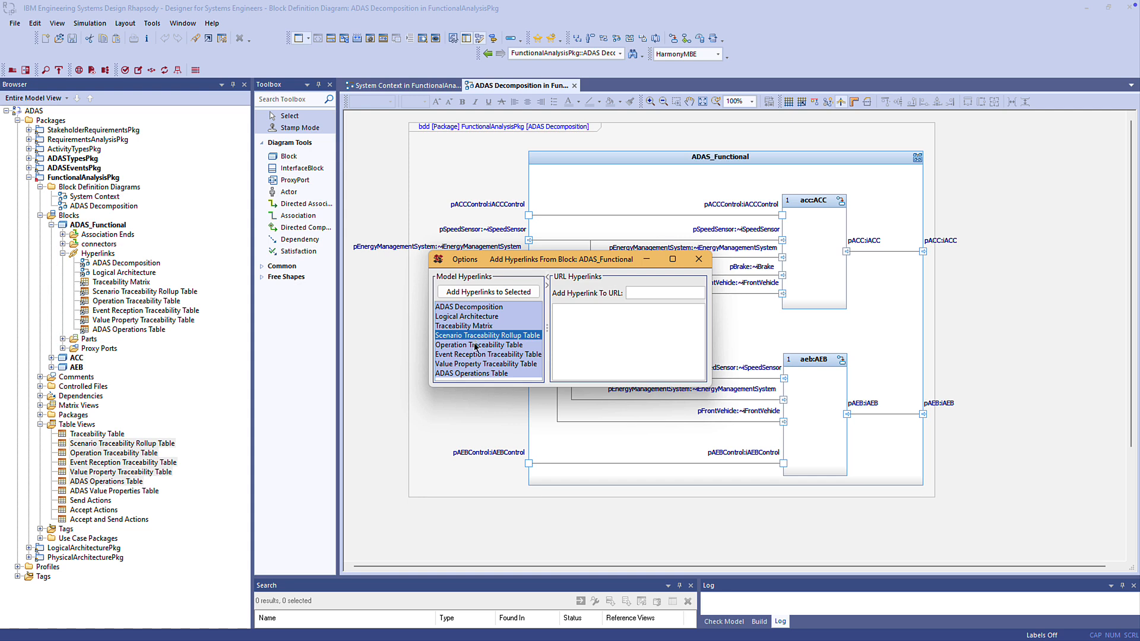
pyautogui.keyDown('shift'); pyautogui.click(466, 374); pyautogui.keyUp('shift')
pyautogui.rightClick(473, 357)
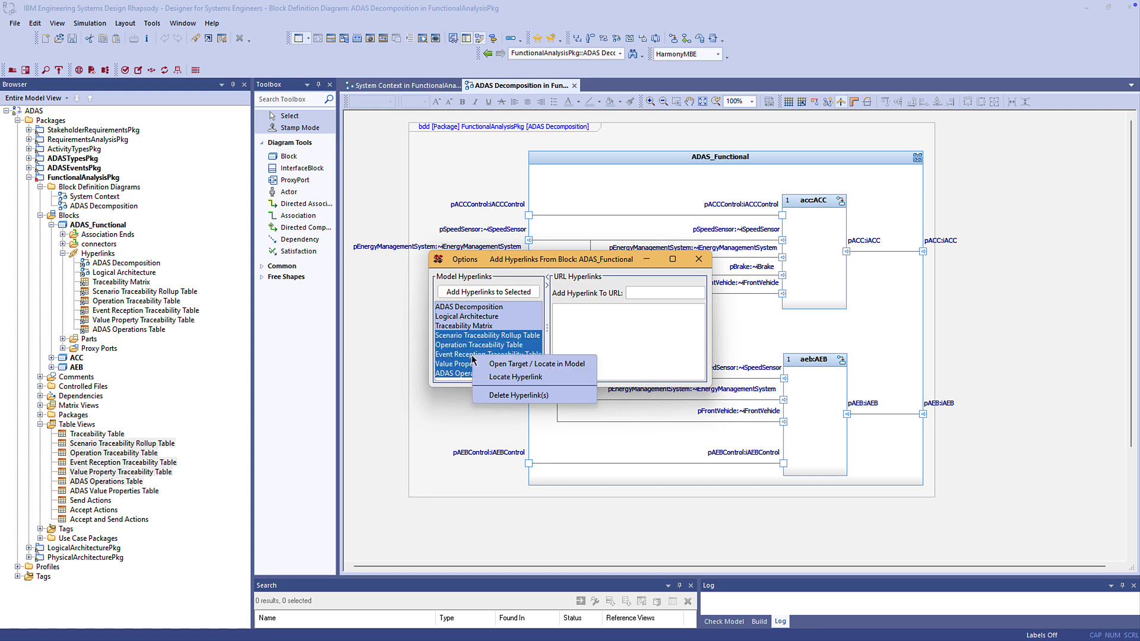
pyautogui.click(507, 396)
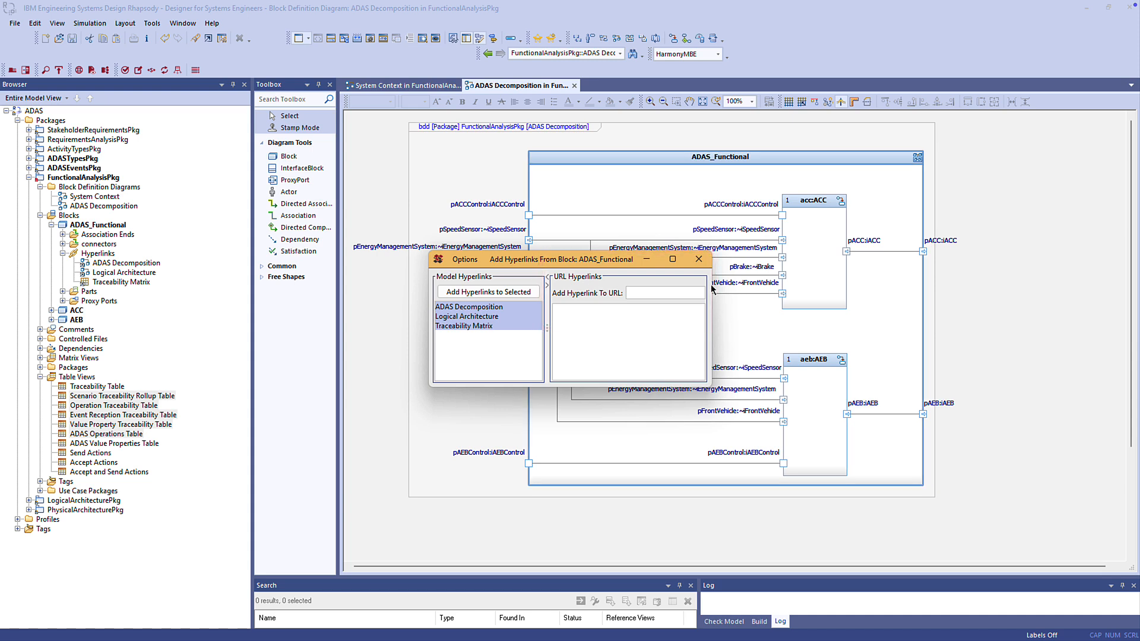
pyautogui.click(700, 265)
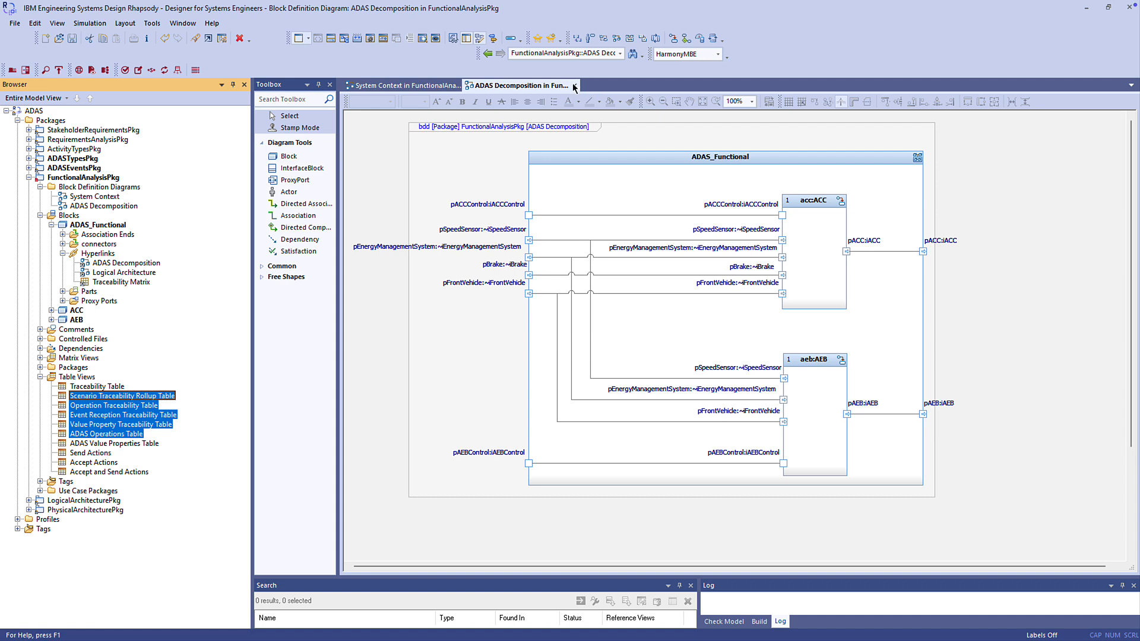
# Close the ADAS Decomposition diagram and open the Power Pack tool for adding hyperlinks from the ADAS_Functional, ACC and AEB blocks together.
pyautogui.click(574, 86)
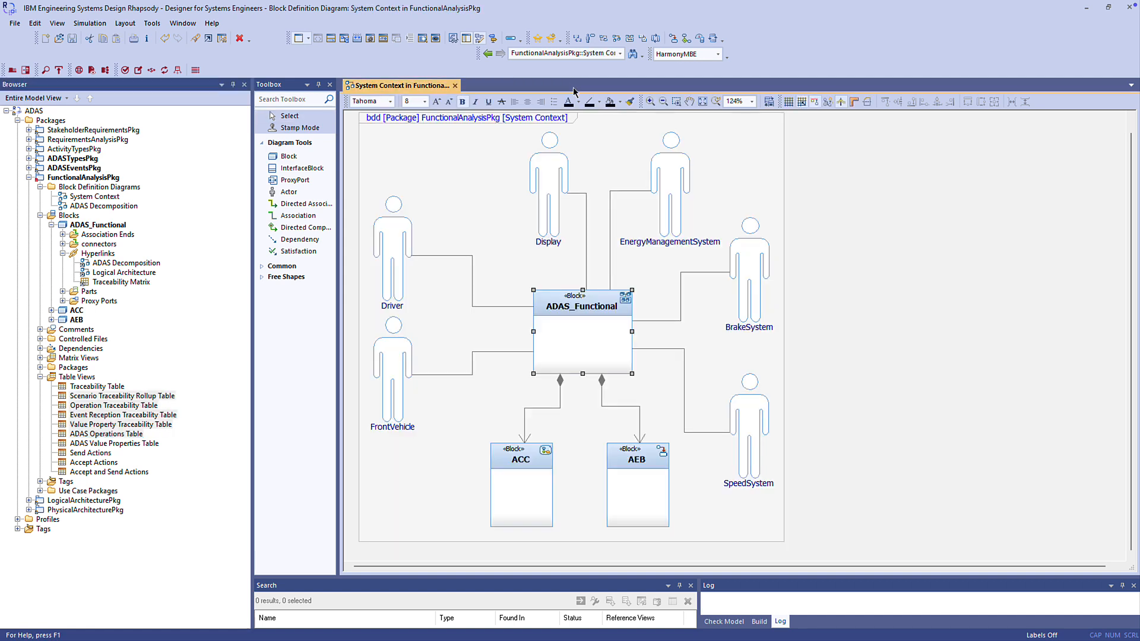
pyautogui.keyDown('ctrl'); pyautogui.click(538, 491); pyautogui.keyUp('ctrl')
pyautogui.keyDown('ctrl'); pyautogui.click(653, 496); pyautogui.keyUp('ctrl')
pyautogui.rightClick(636, 492)
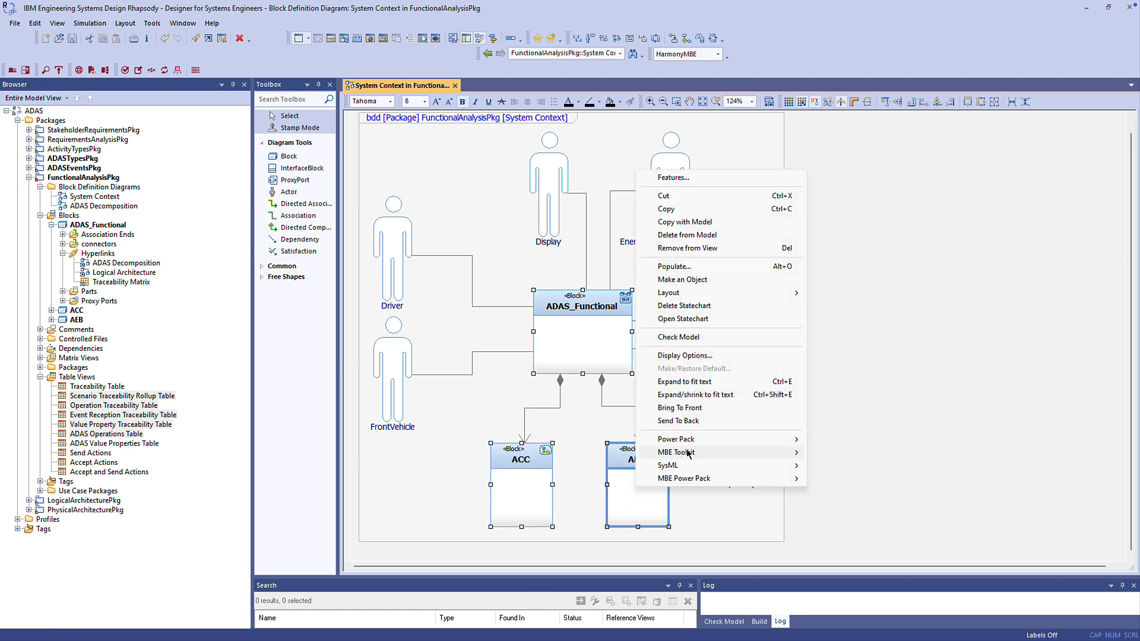
pyautogui.moveTo(766, 439)
pyautogui.moveTo(850, 491)
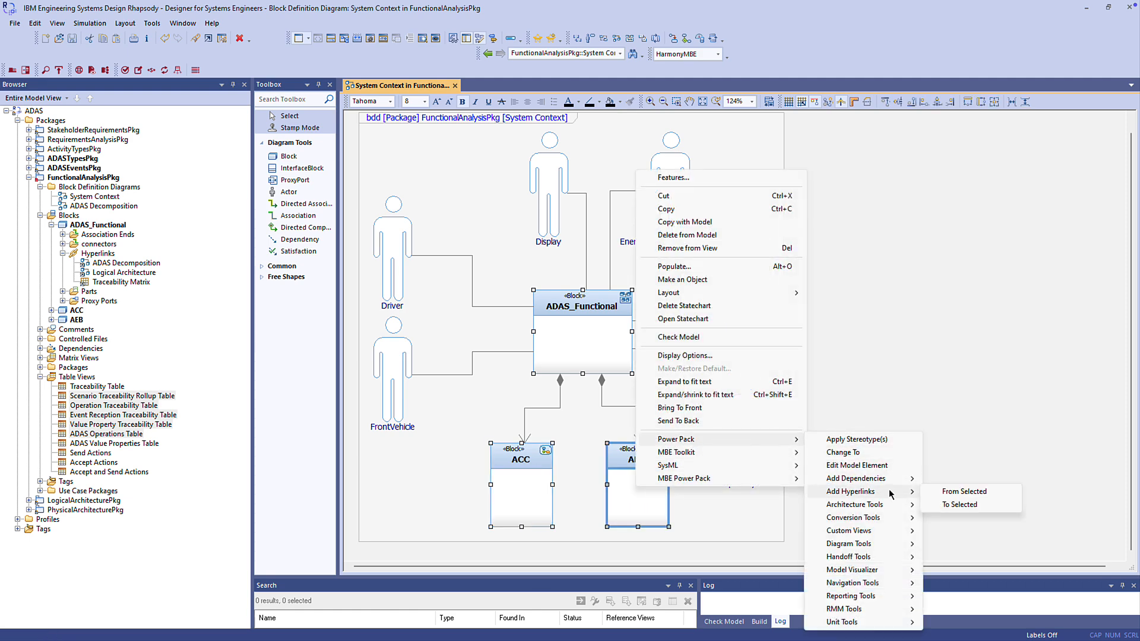
pyautogui.click(969, 492)
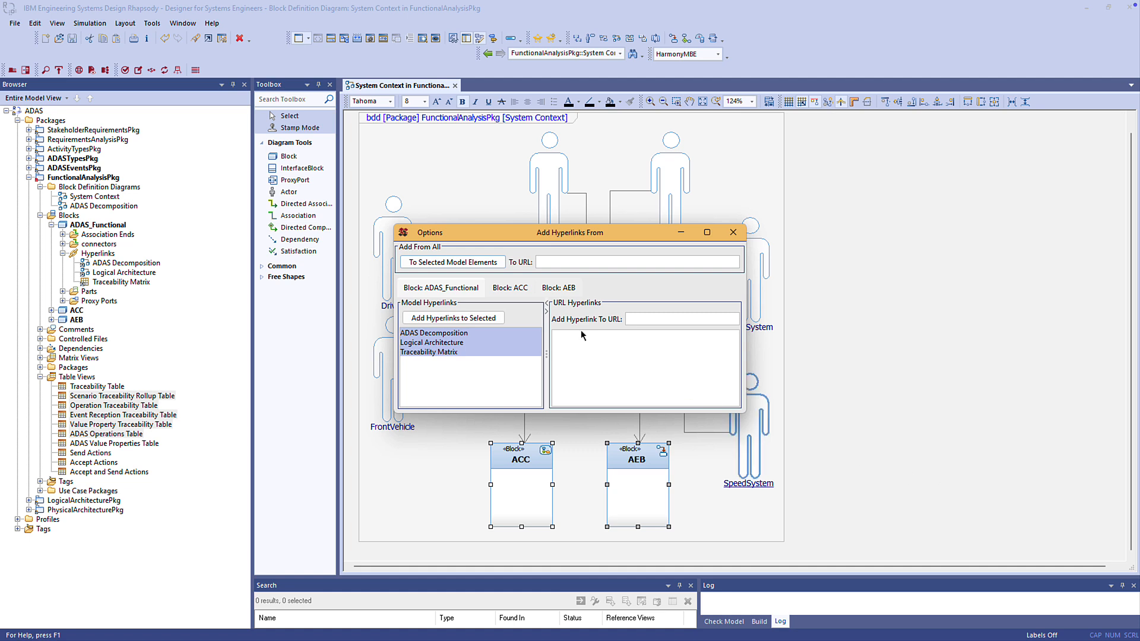
# Review the existing hyperlinks of the ACC and AEB blocks, and close the Add Hyperlinks From dialog.
pyautogui.click(517, 288)
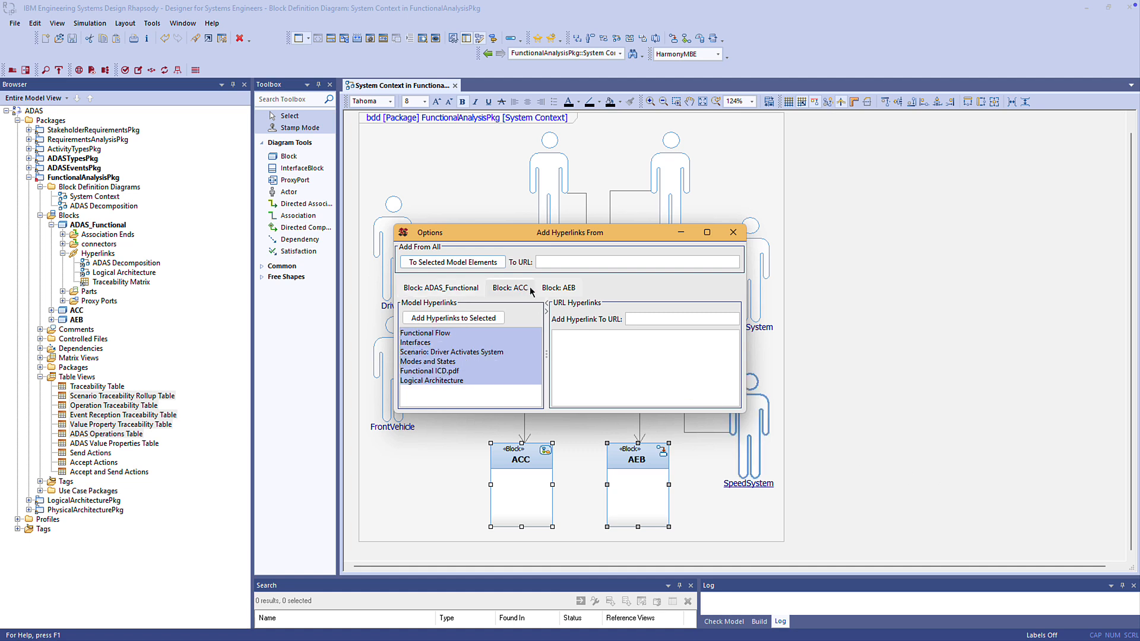
pyautogui.click(559, 288)
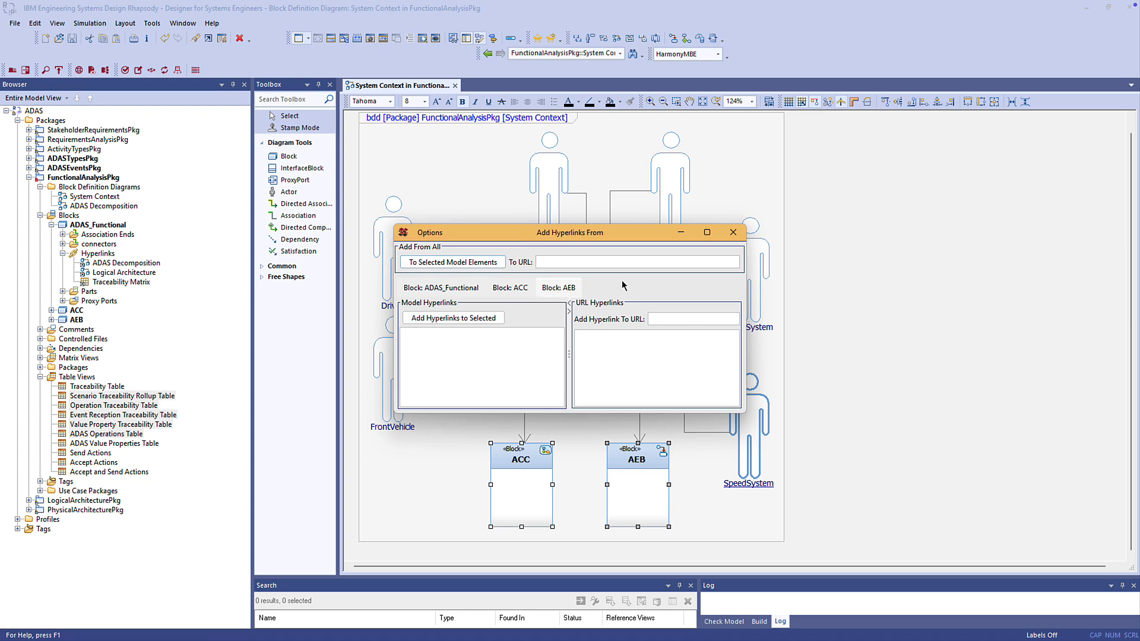
pyautogui.click(733, 232)
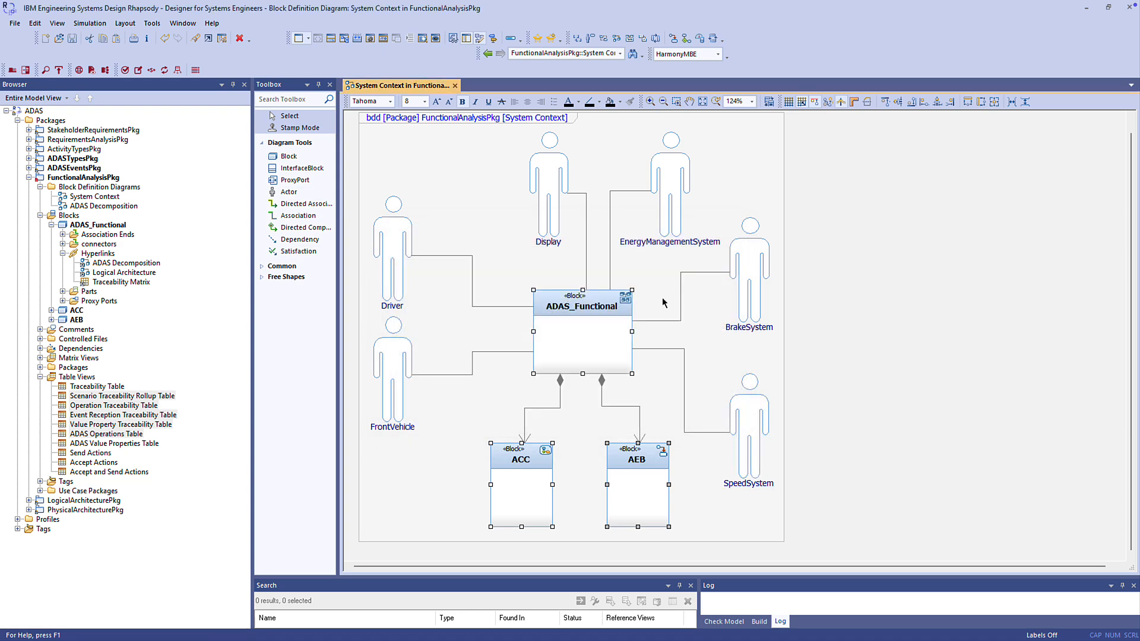
# Open the Power Pack tool for adding hyperlinks to the selected ADAS_Functional, ACC and AEB blocks.
pyautogui.click(611, 328)
pyautogui.rightClick(611, 328)
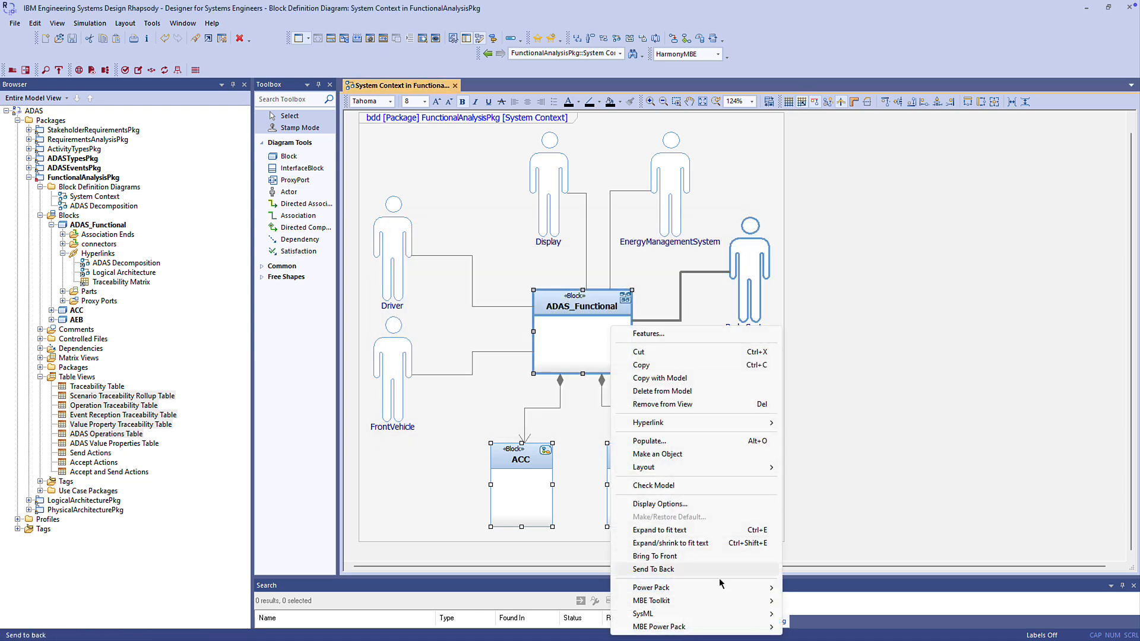
pyautogui.moveTo(719, 590)
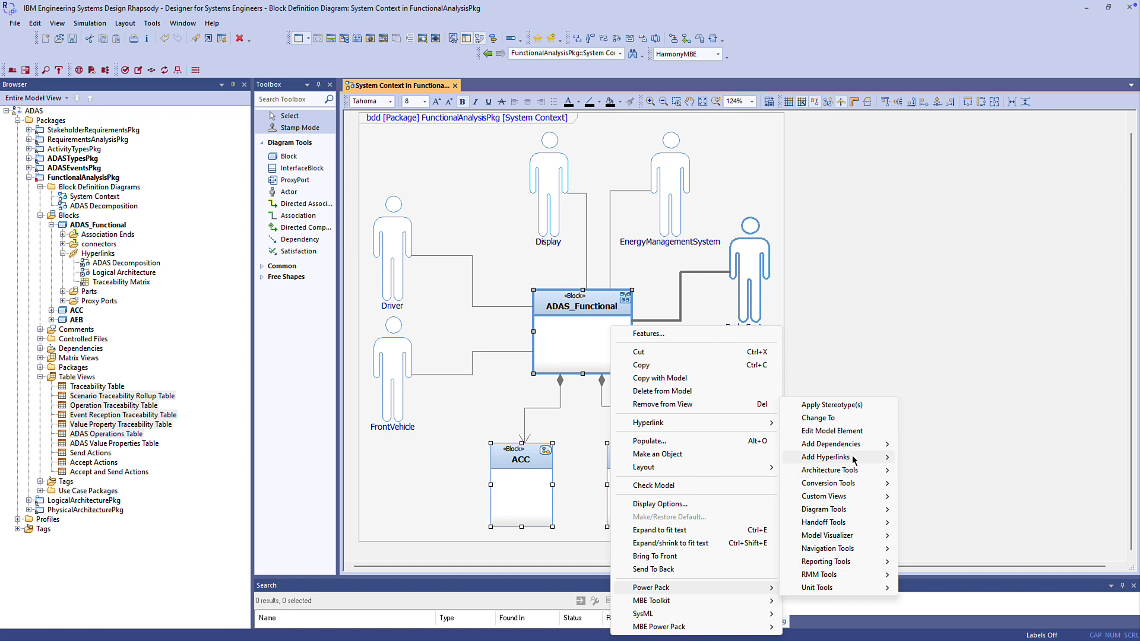
pyautogui.moveTo(853, 460)
pyautogui.click(926, 470)
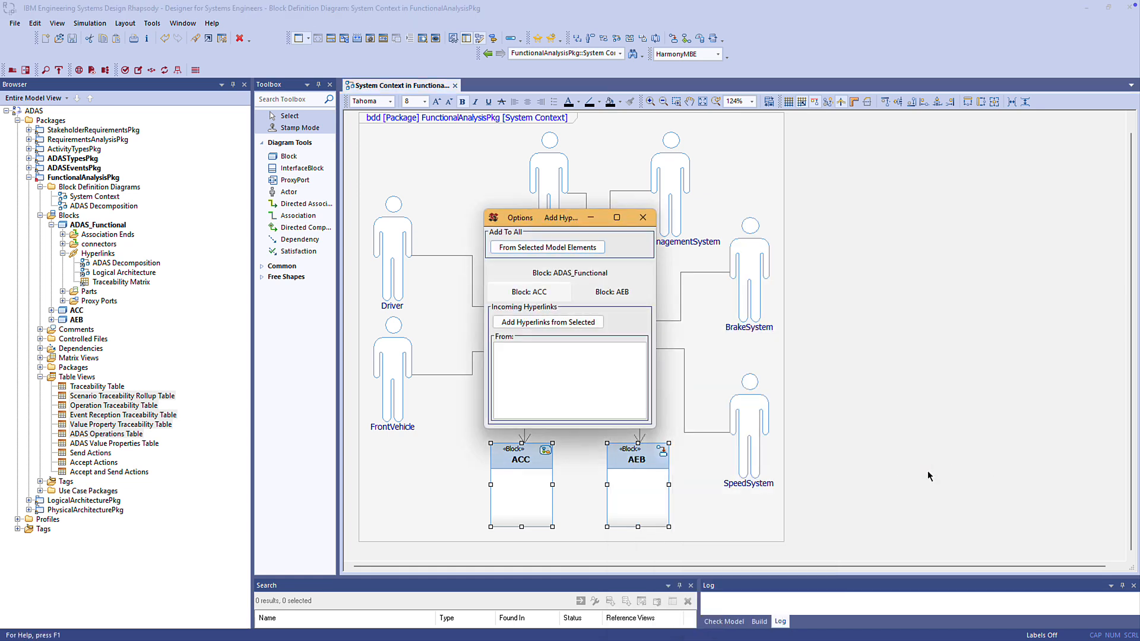
# Add hyperlinks from the Driver and FrontVehicle actors to all three blocks and select the first incoming hyperlink listed for ACC.
pyautogui.click(393, 240)
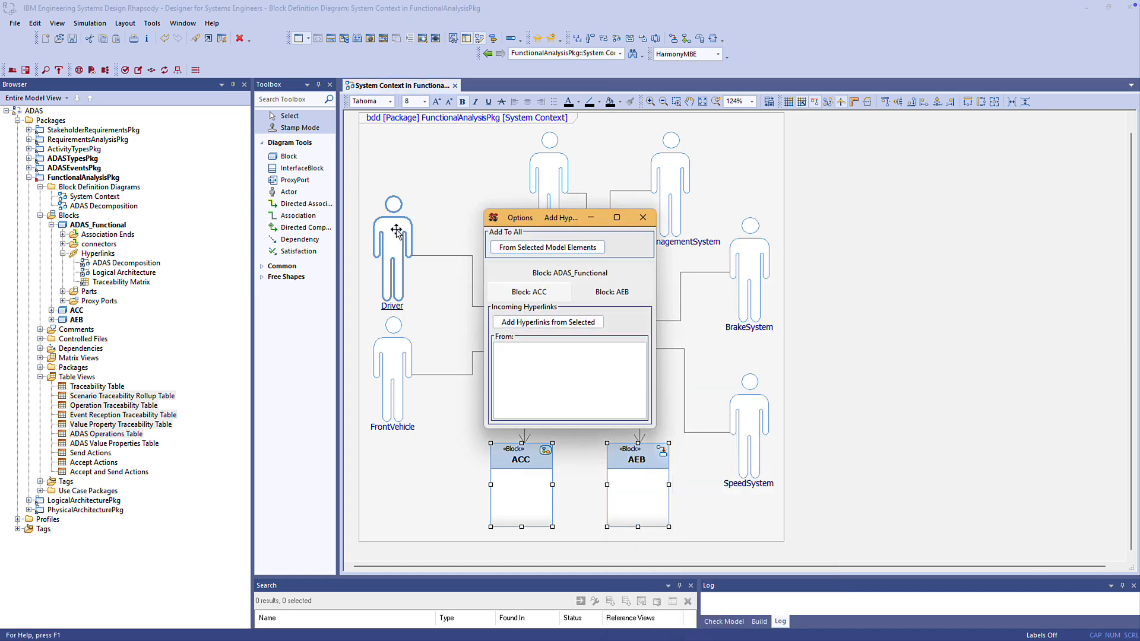
pyautogui.keyDown('ctrl'); pyautogui.click(394, 347); pyautogui.keyUp('ctrl')
pyautogui.click(514, 250)
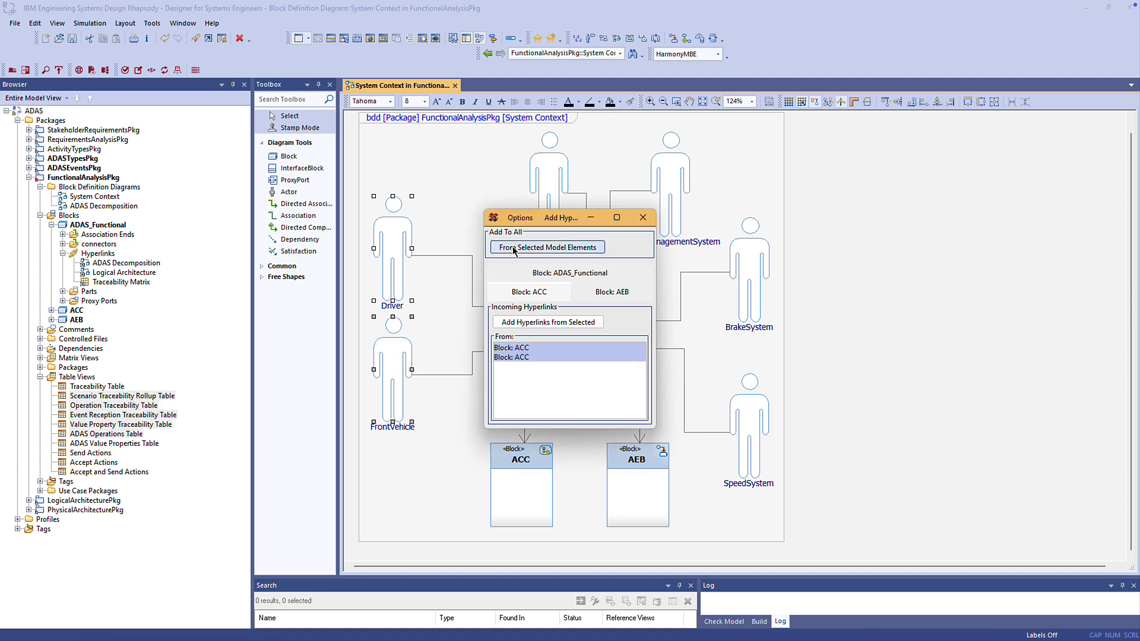
pyautogui.click(519, 349)
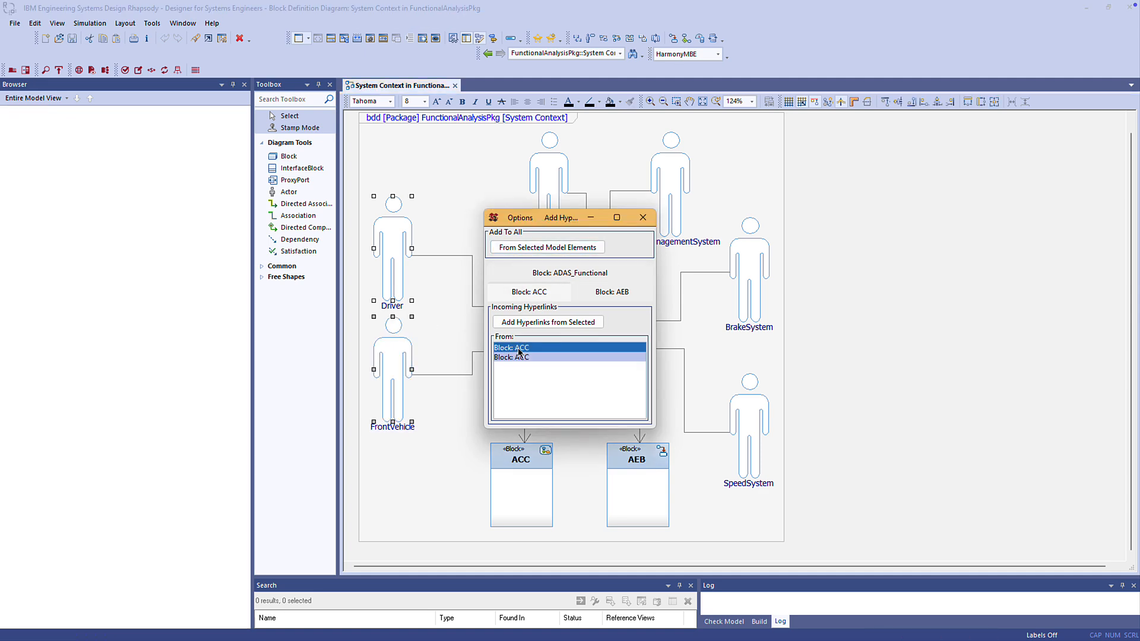